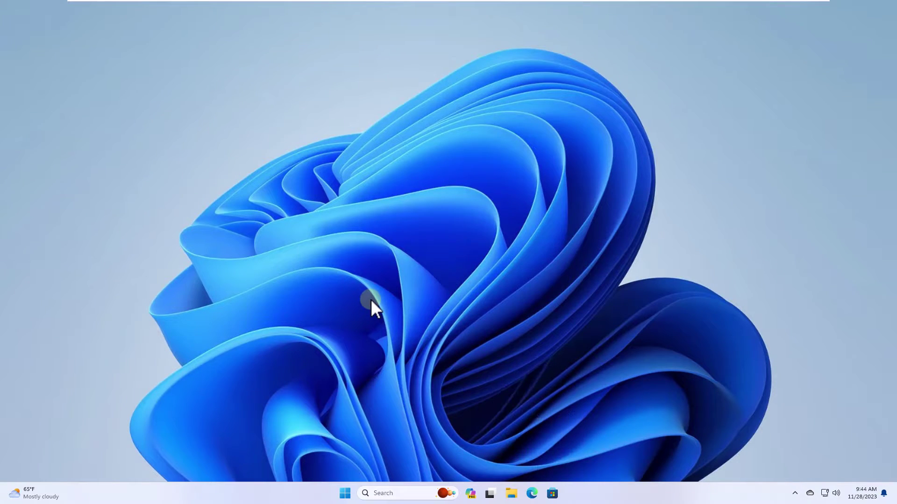
- Review the Multiple displays options under System > Display in Settings, then close Settings
{"action": "left_click", "coordinate": [344, 493]}
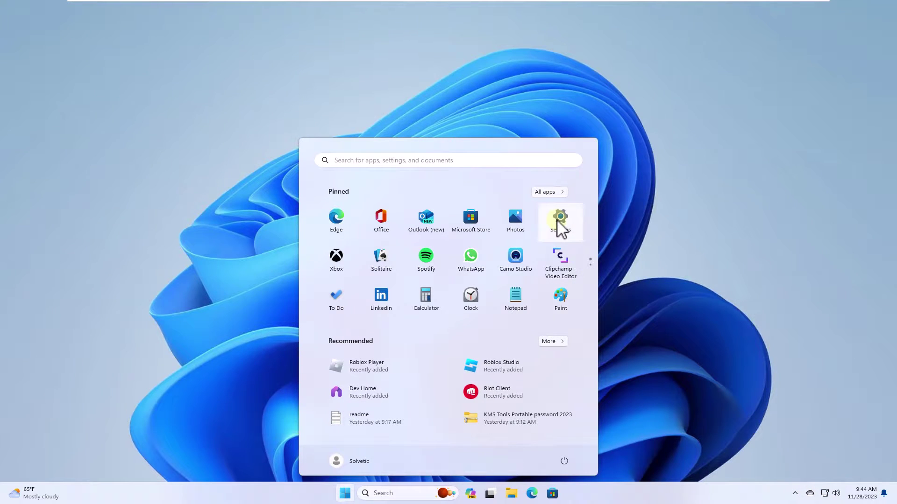
{"action": "left_click", "coordinate": [560, 224]}
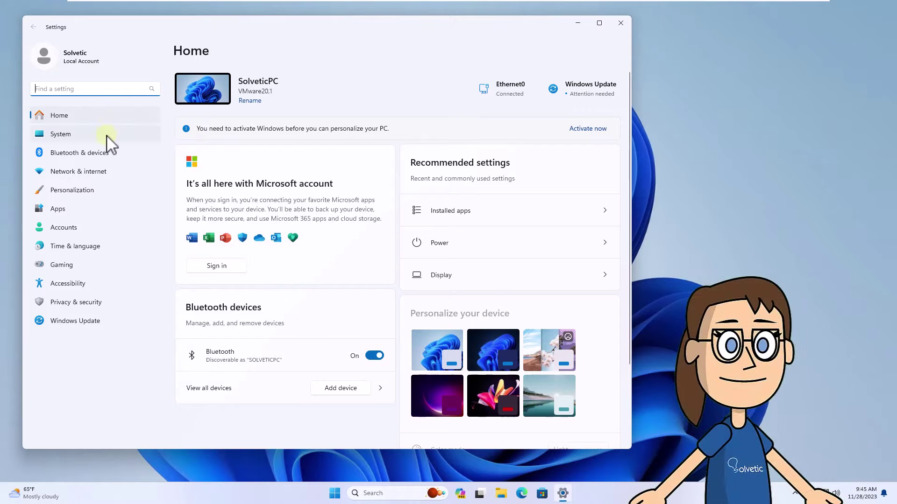
{"action": "left_click", "coordinate": [107, 138]}
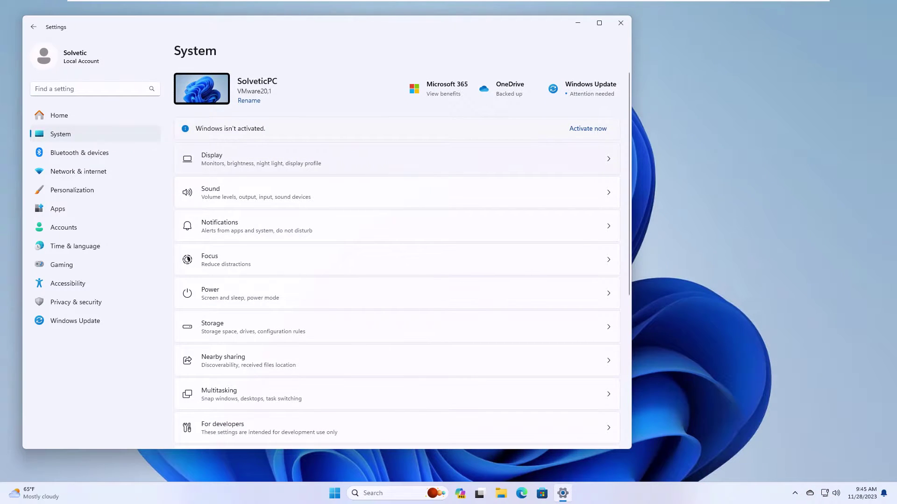
{"action": "left_click", "coordinate": [470, 158]}
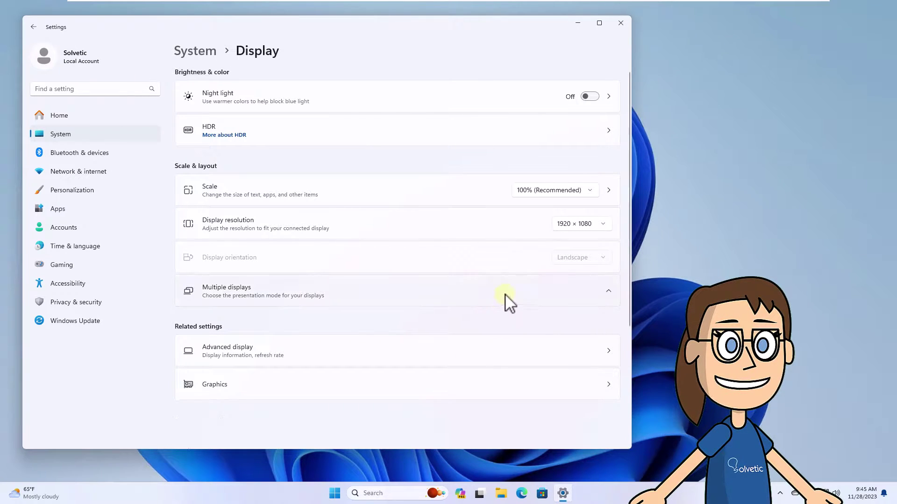
{"action": "left_click", "coordinate": [462, 292]}
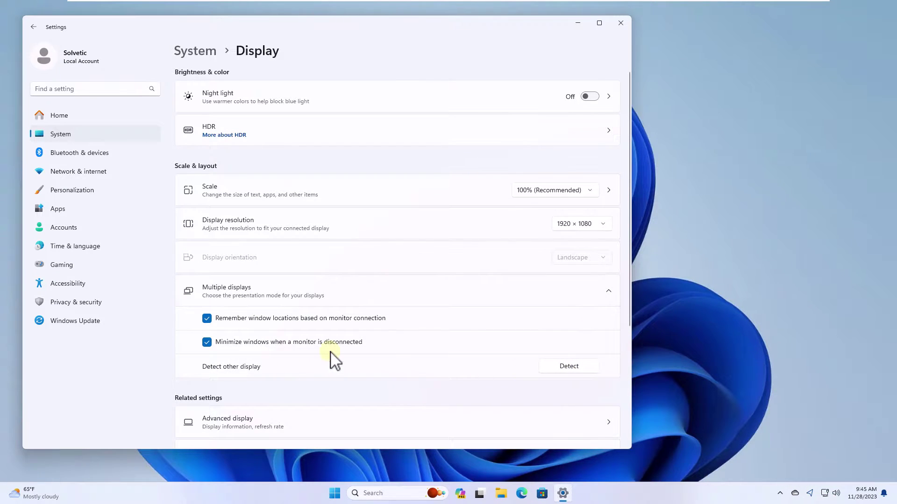
{"action": "left_click", "coordinate": [619, 23]}
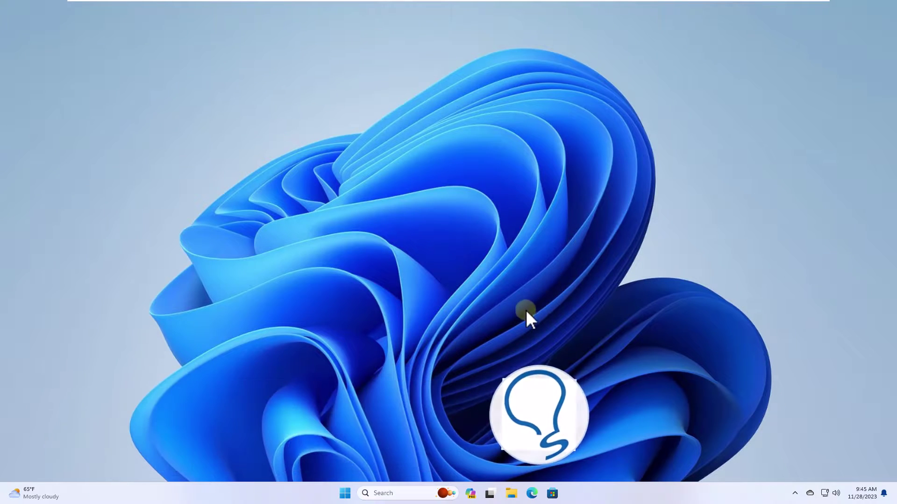
- Try connecting a wireless display from Bluetooth & devices, dismiss the failure, and close Settings
{"action": "left_click", "coordinate": [344, 493]}
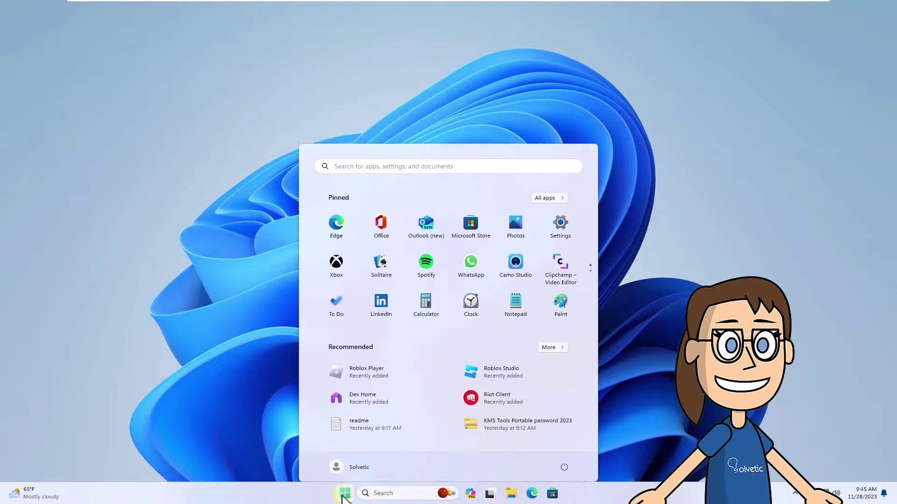
{"action": "left_click", "coordinate": [564, 223]}
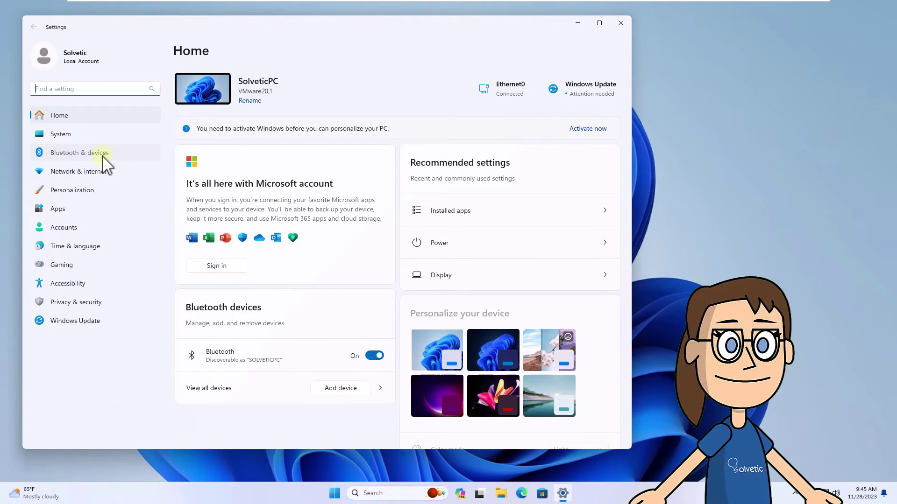
{"action": "left_click", "coordinate": [105, 155]}
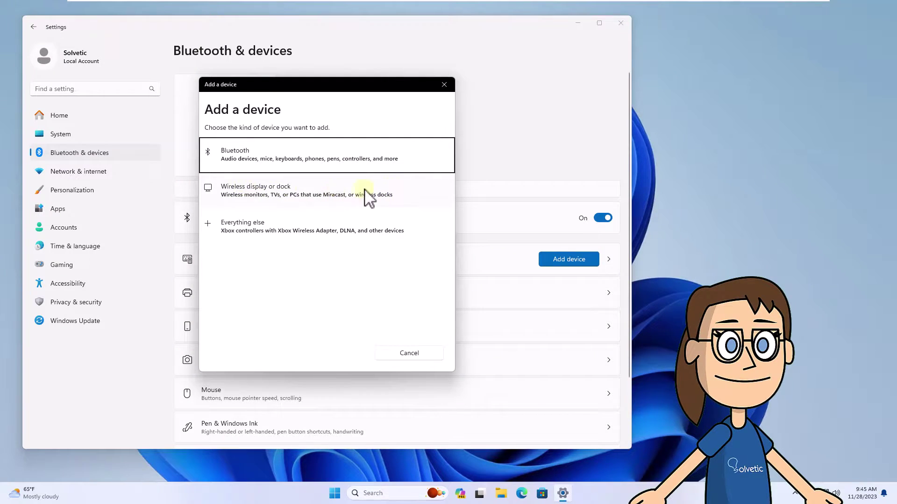
{"action": "left_click", "coordinate": [301, 193]}
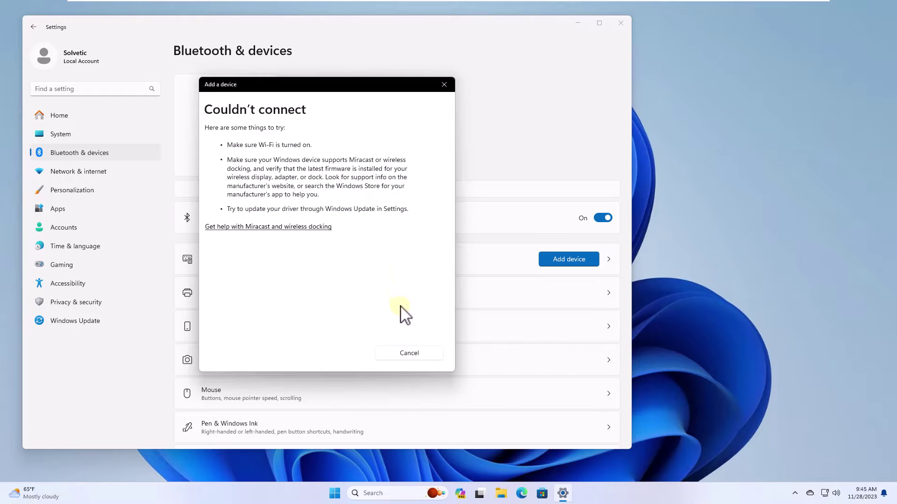
{"action": "left_click", "coordinate": [408, 353]}
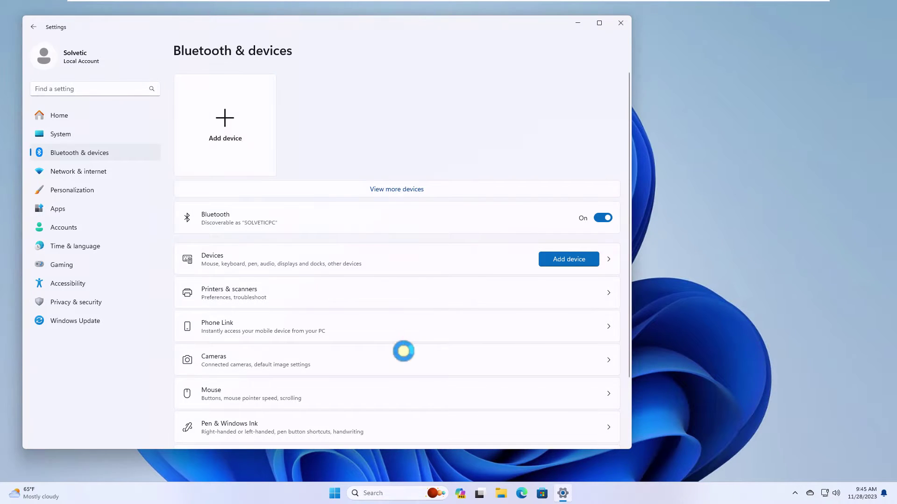
{"action": "left_click", "coordinate": [616, 23]}
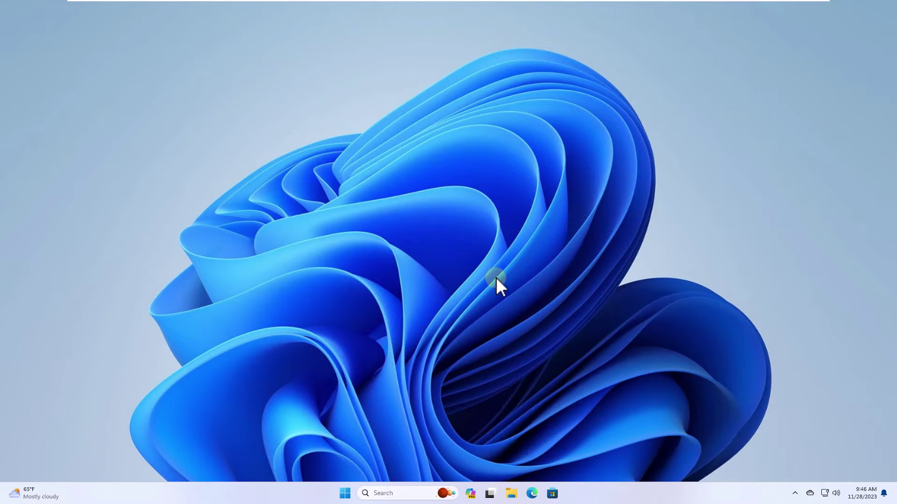
- Download and install the optional VMware display driver 9.17.6.5 from Windows Update's driver updates
{"action": "left_click", "coordinate": [345, 493]}
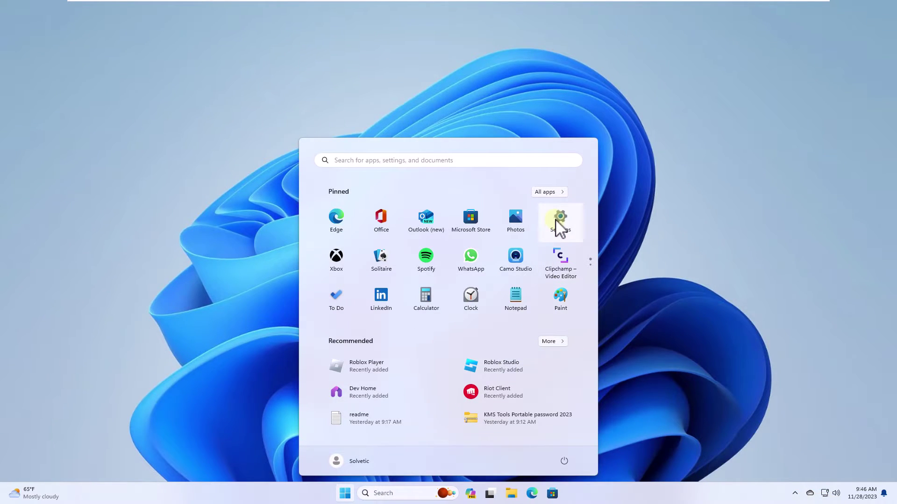
{"action": "left_click", "coordinate": [566, 229]}
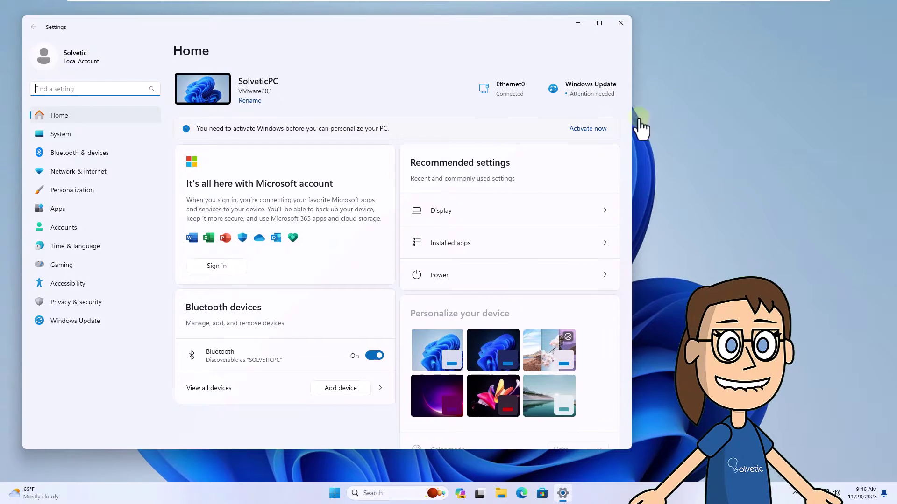
{"action": "left_click", "coordinate": [93, 322]}
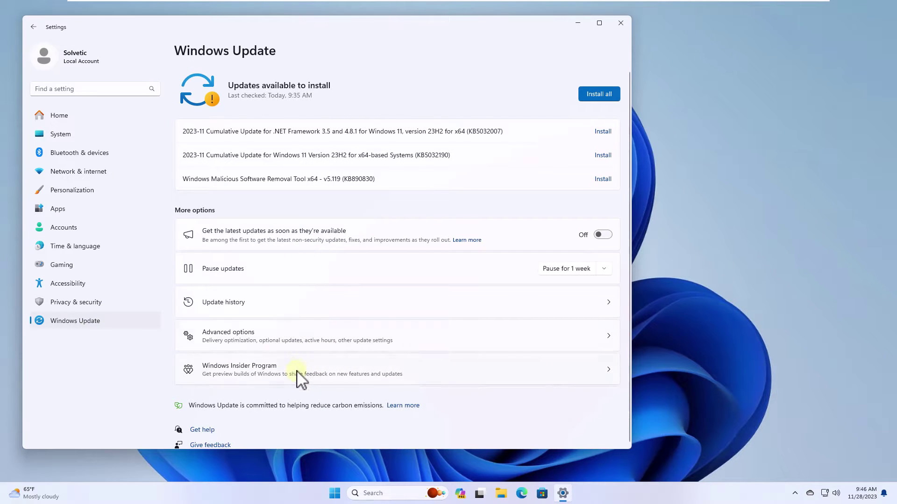
{"action": "left_click", "coordinate": [308, 334]}
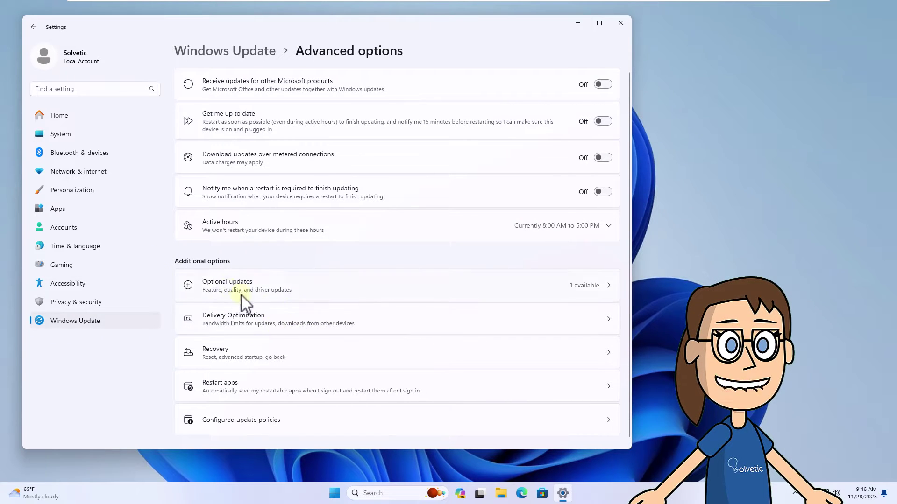
{"action": "left_click", "coordinate": [352, 295]}
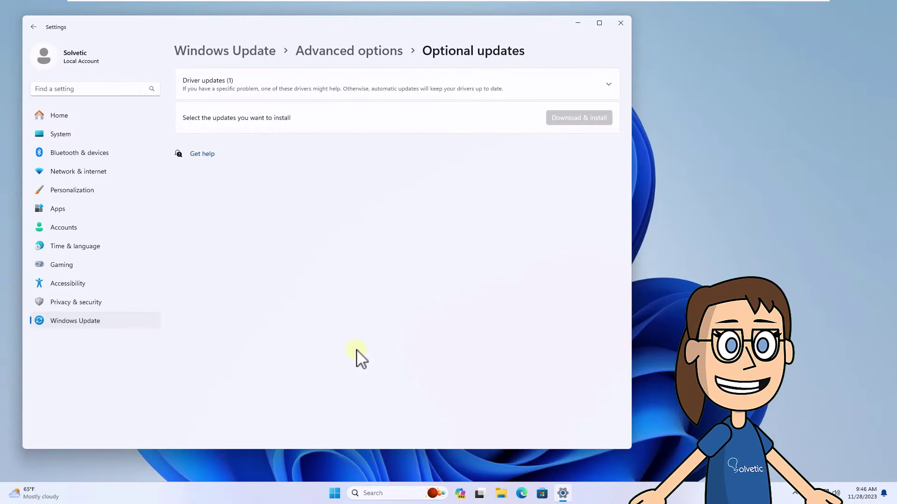
{"action": "left_click", "coordinate": [507, 93]}
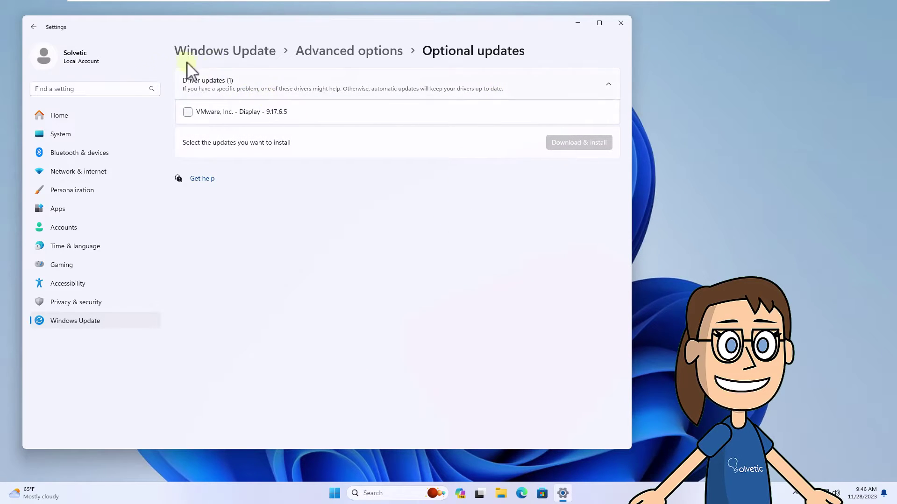
{"action": "left_click", "coordinate": [187, 112]}
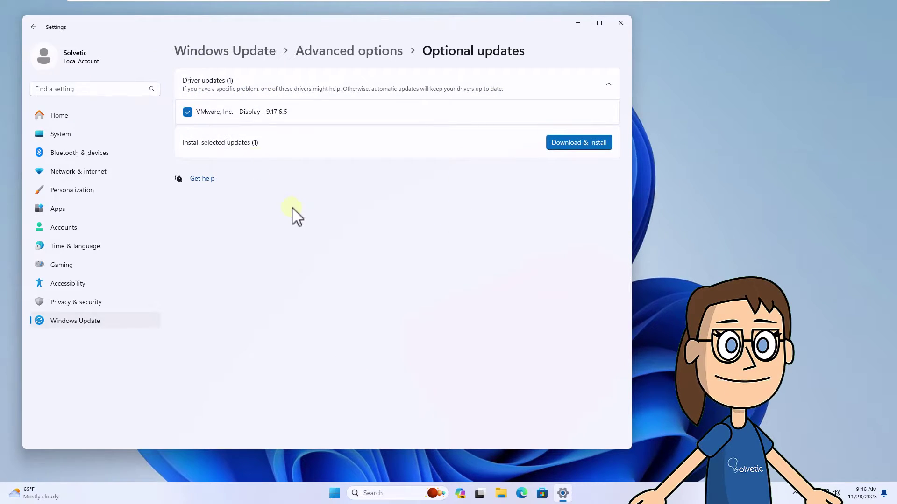
{"action": "left_click", "coordinate": [563, 143]}
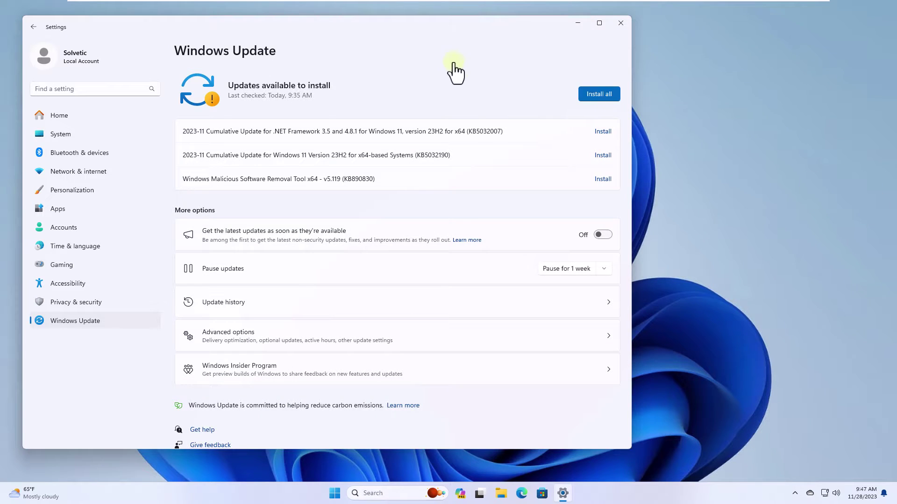
- Close Settings, open Device Manager and select VMware SVGA 3D under Display adapters
{"action": "left_click", "coordinate": [620, 23]}
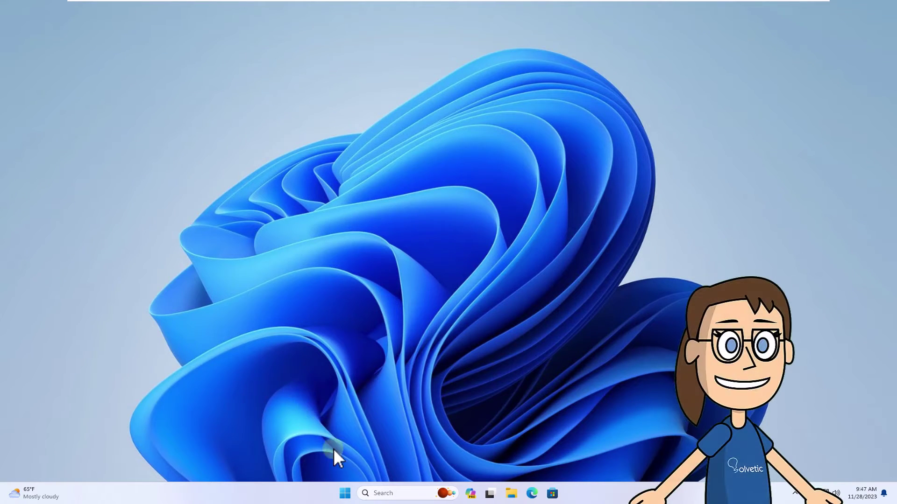
{"action": "right_click", "coordinate": [346, 494]}
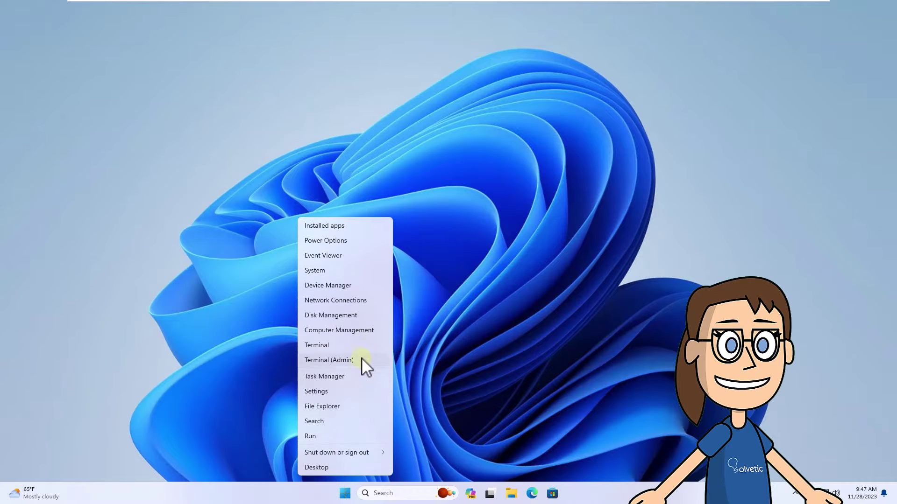
{"action": "left_click", "coordinate": [374, 286]}
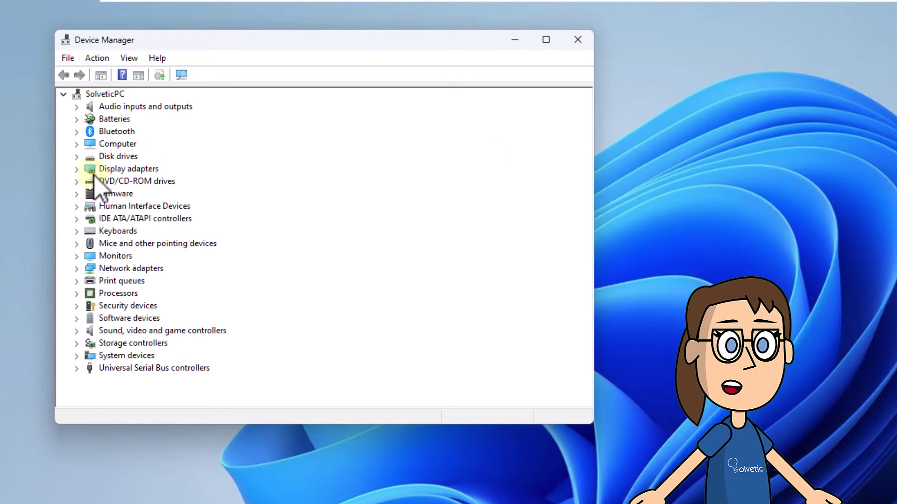
{"action": "left_click", "coordinate": [76, 168]}
{"action": "left_click", "coordinate": [130, 182]}
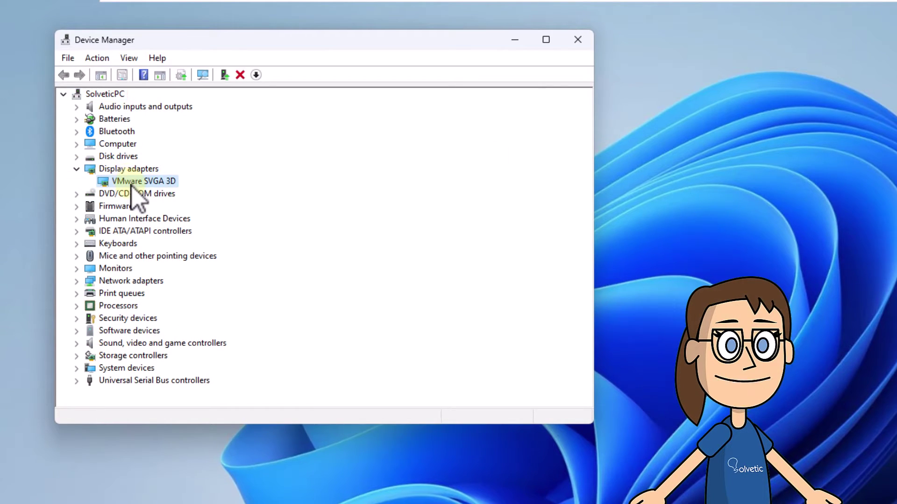
- Search automatically for a newer VMware SVGA 3D driver, which is already the best, and close Device Manager
{"action": "right_click", "coordinate": [153, 184]}
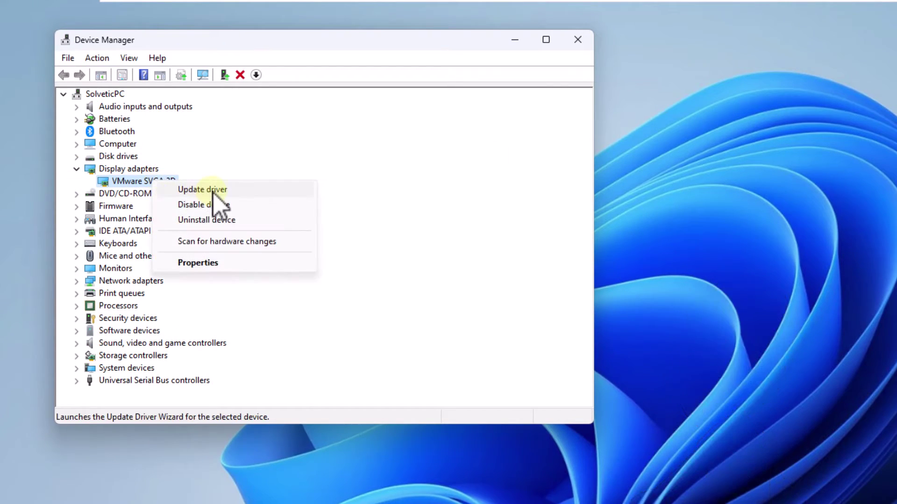
{"action": "left_click", "coordinate": [210, 189]}
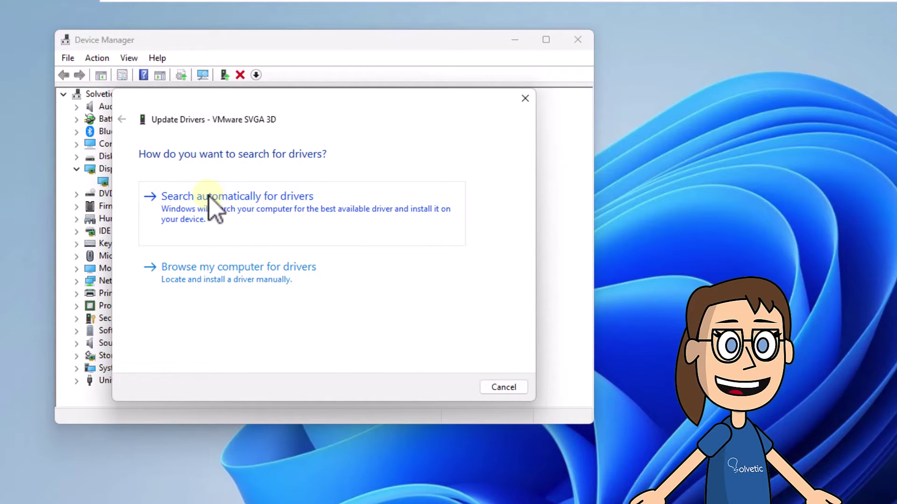
{"action": "left_click", "coordinate": [212, 206]}
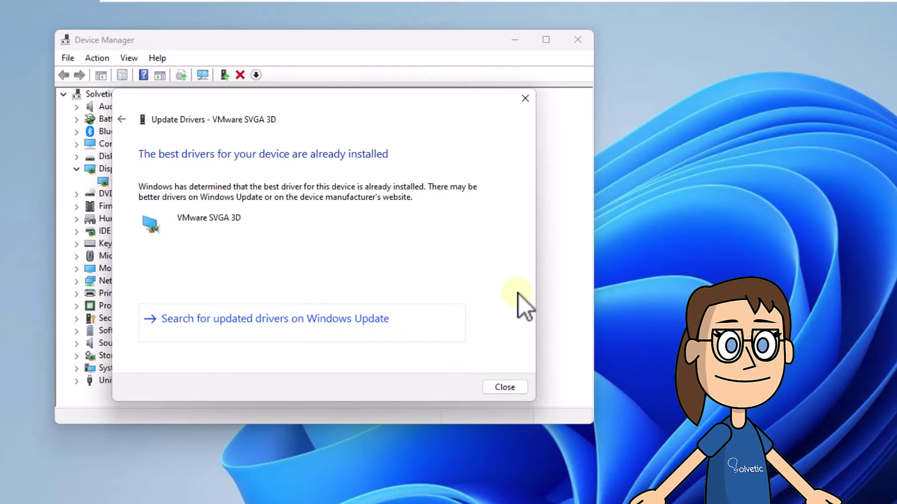
{"action": "left_click", "coordinate": [508, 389]}
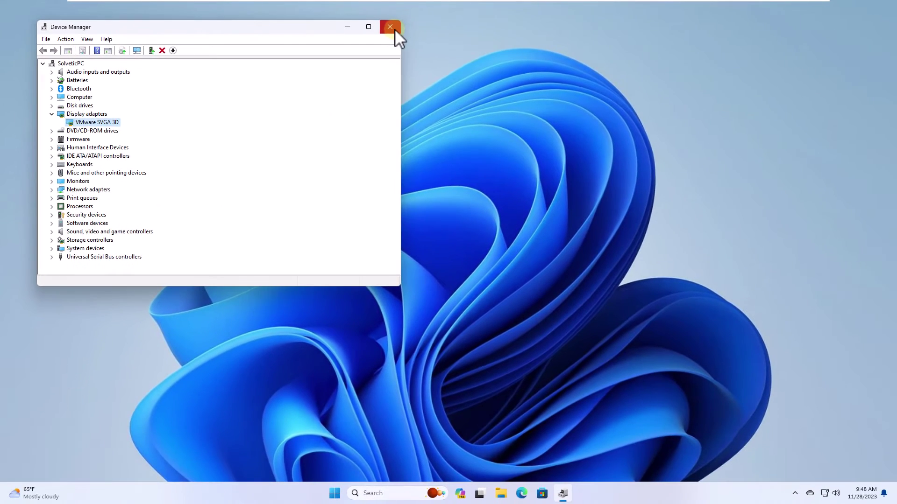
{"action": "left_click", "coordinate": [436, 29]}
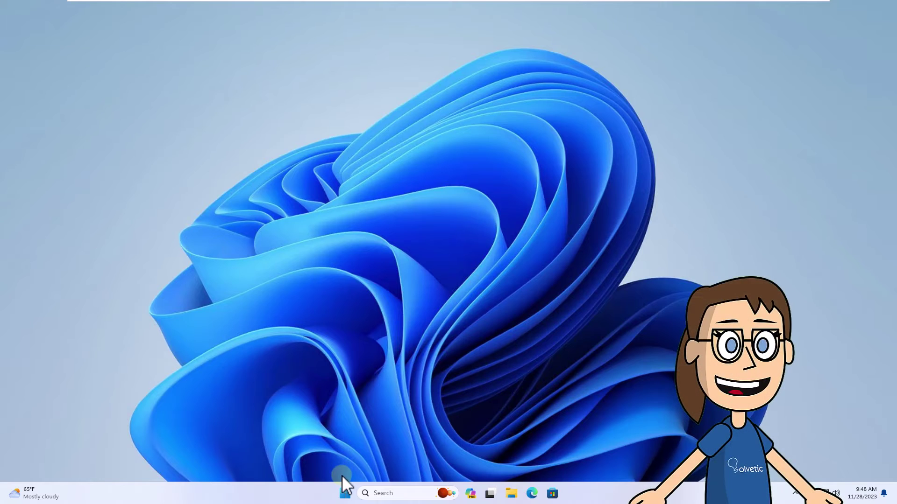
- Reopen Device Manager and choose Uninstall device for the VMware SVGA 3D adapter under Display adapters
{"action": "right_click", "coordinate": [345, 492]}
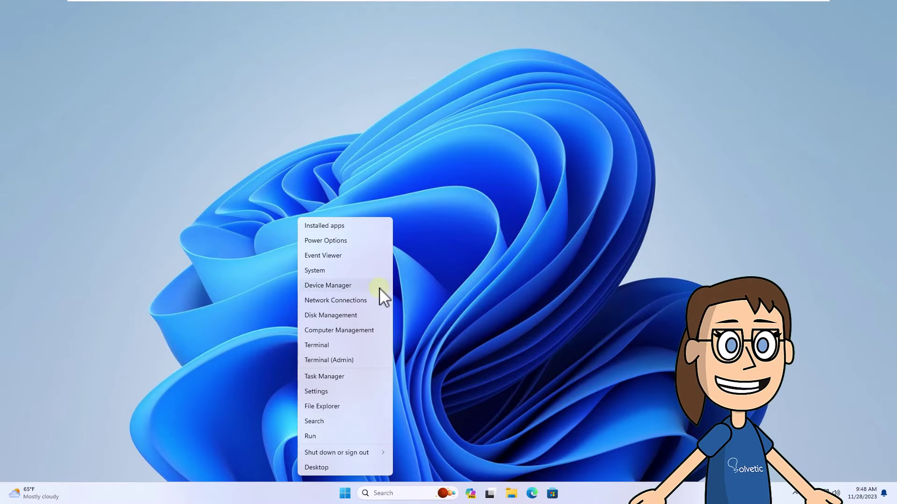
{"action": "left_click", "coordinate": [379, 288]}
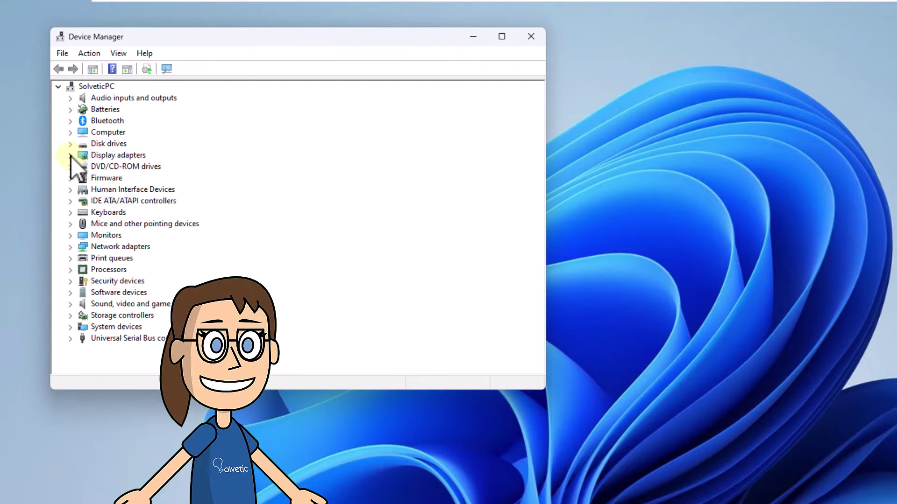
{"action": "left_click", "coordinate": [71, 156]}
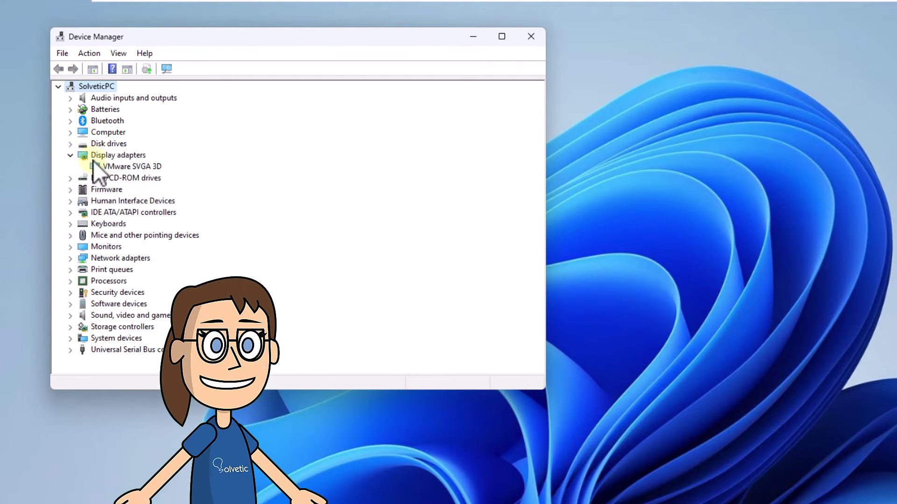
{"action": "left_click", "coordinate": [118, 167]}
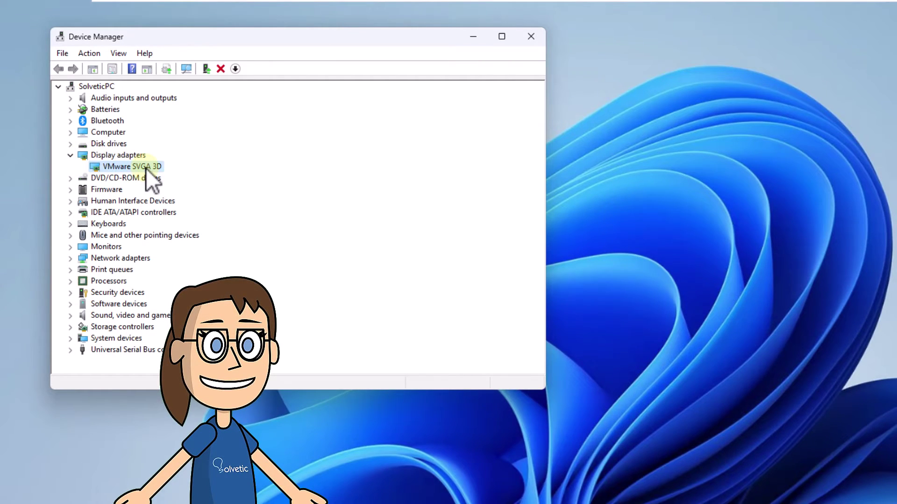
{"action": "right_click", "coordinate": [145, 168]}
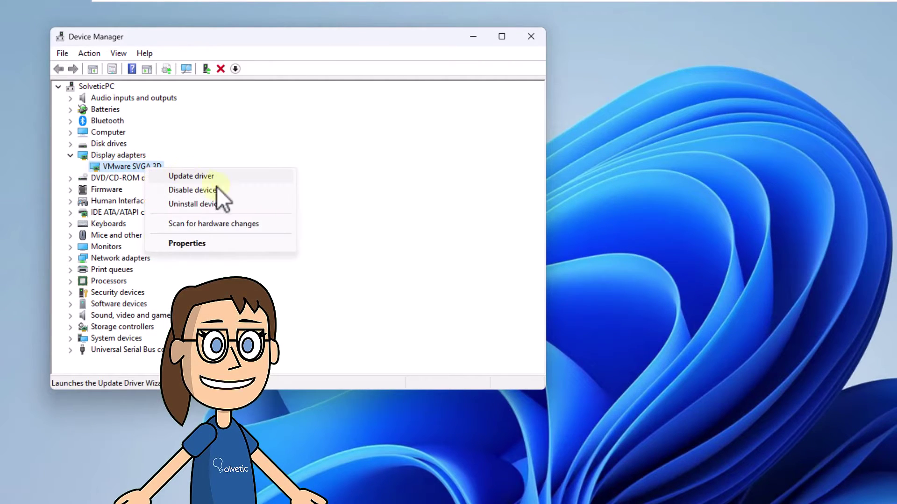
{"action": "left_click", "coordinate": [242, 203]}
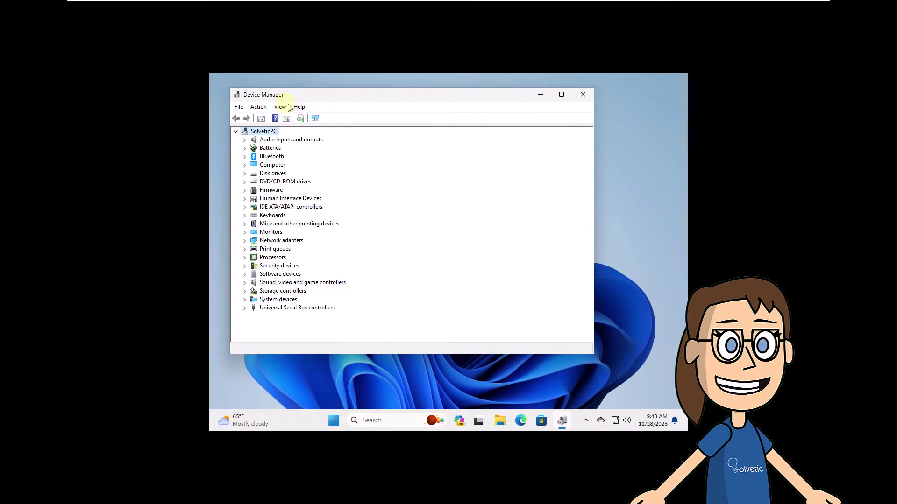
- Scan for hardware changes, check Display adapters for VMware SVGA 3D, then close Device Manager
{"action": "left_click", "coordinate": [258, 107]}
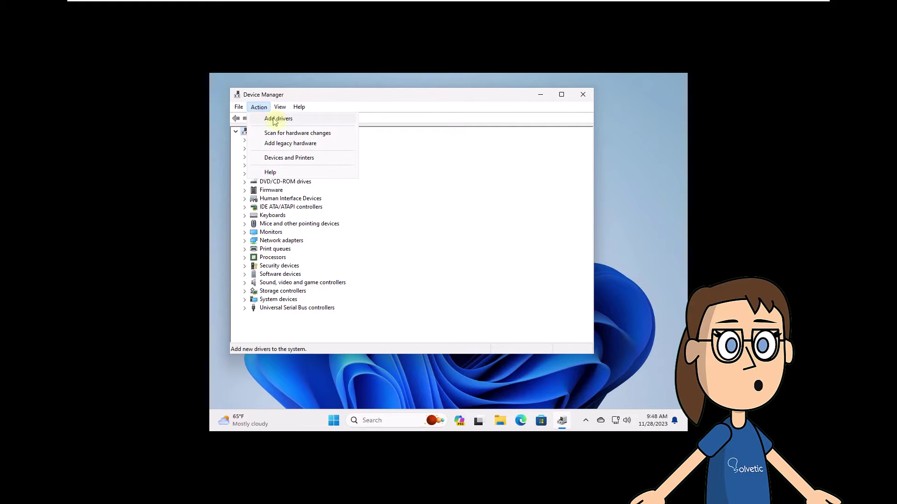
{"action": "left_click", "coordinate": [299, 134]}
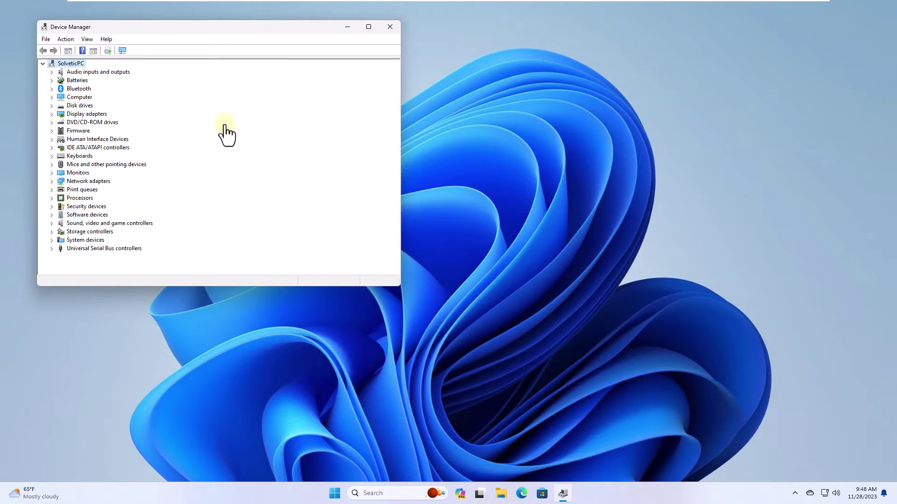
{"action": "left_click", "coordinate": [52, 115]}
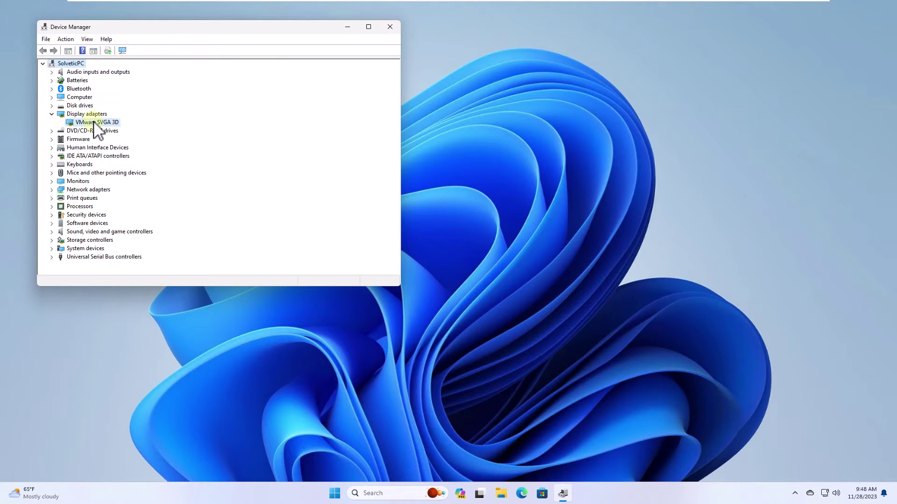
{"action": "left_click", "coordinate": [94, 122]}
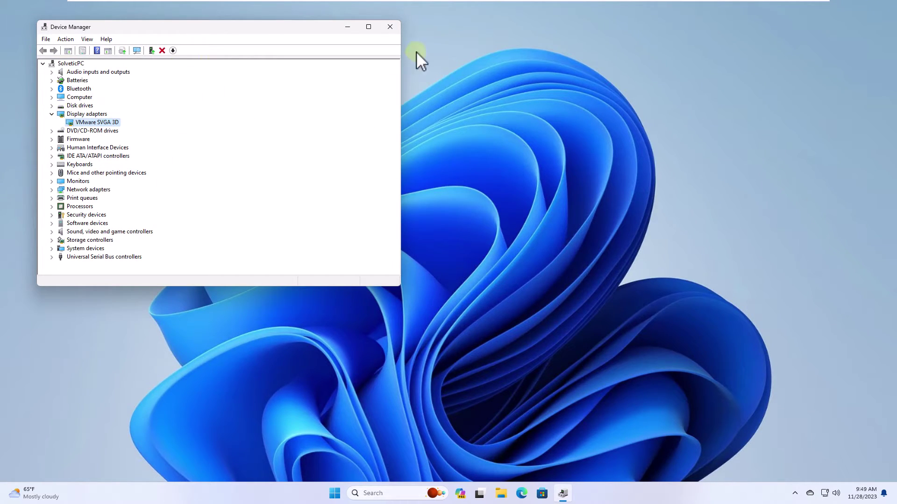
{"action": "left_click", "coordinate": [393, 29]}
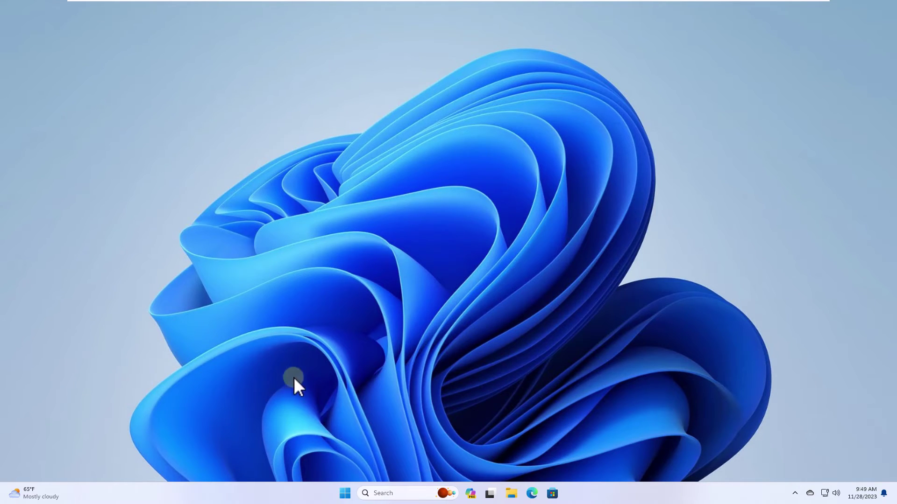
{"action": "right_click", "coordinate": [344, 493]}
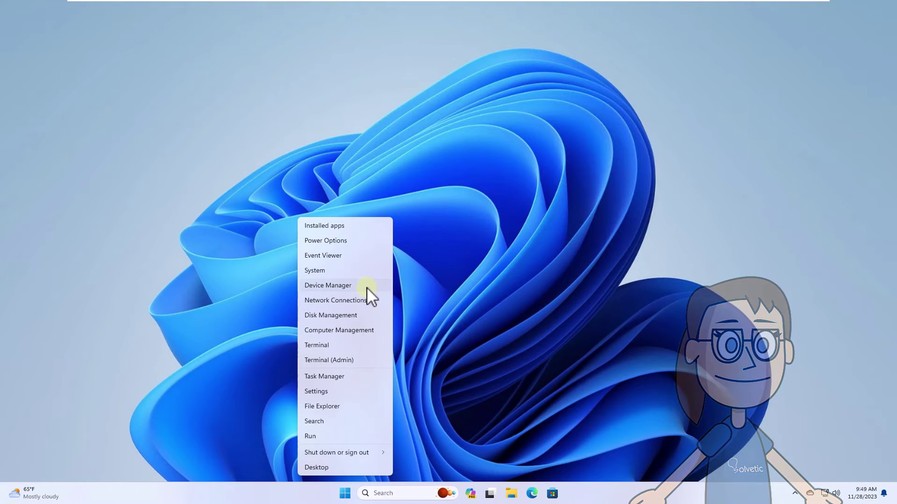
{"action": "left_click", "coordinate": [366, 287]}
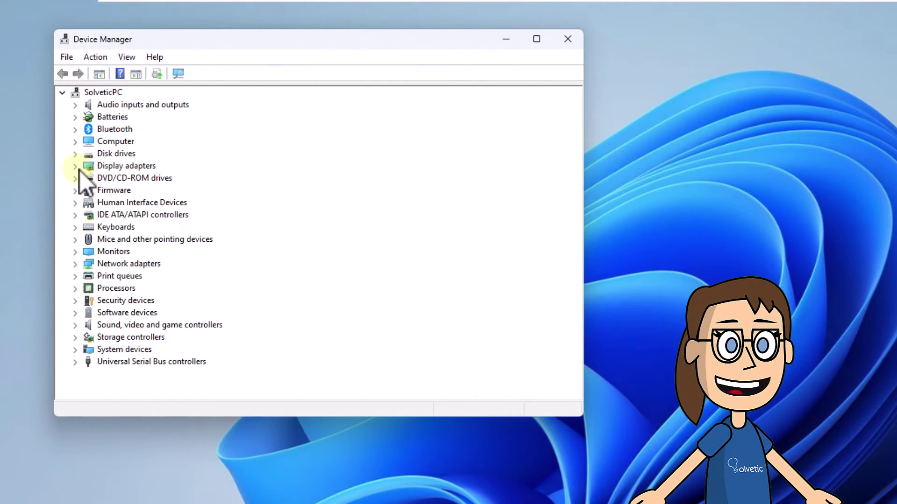
{"action": "left_click", "coordinate": [76, 167]}
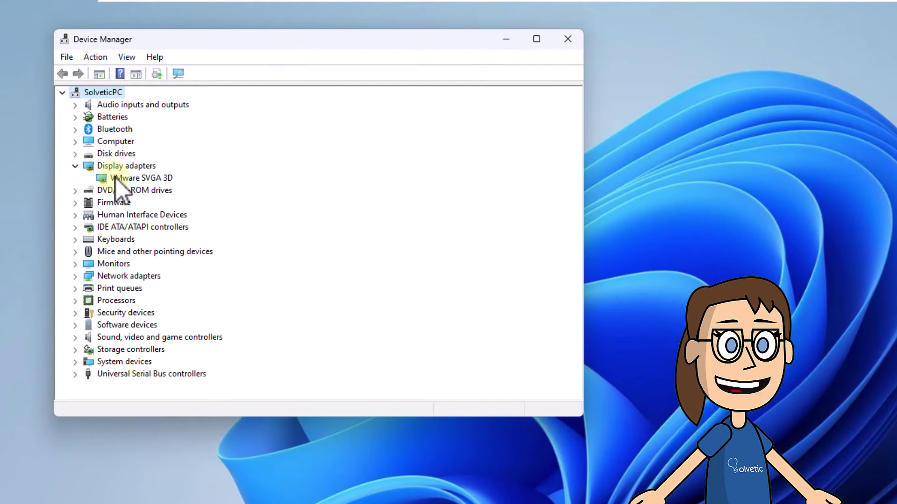
{"action": "left_click", "coordinate": [116, 178]}
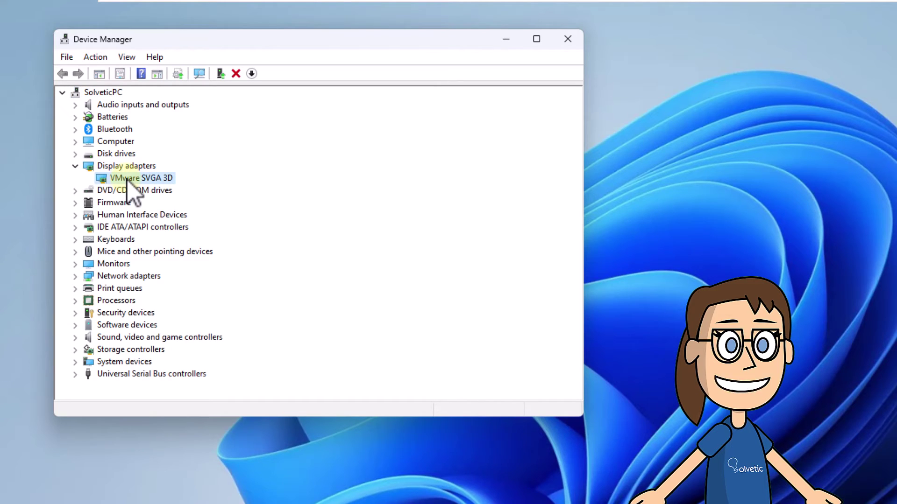
{"action": "double_click", "coordinate": [124, 178]}
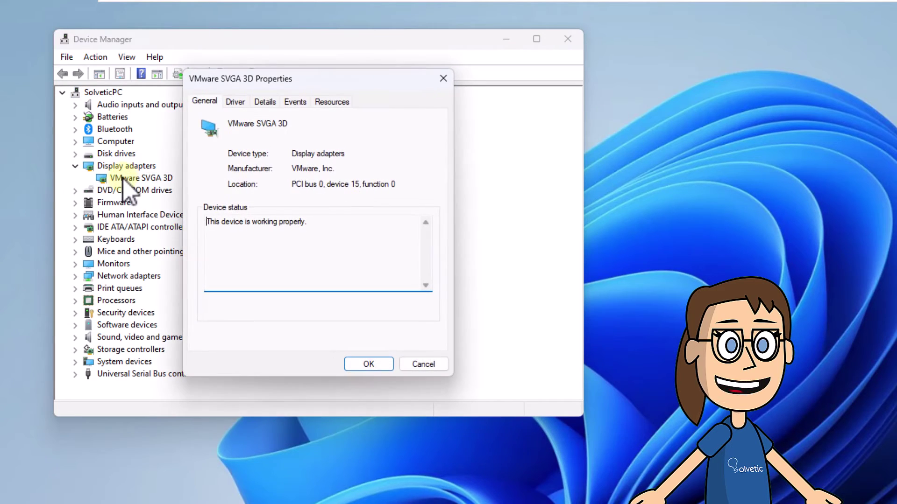
{"action": "left_click", "coordinate": [236, 103]}
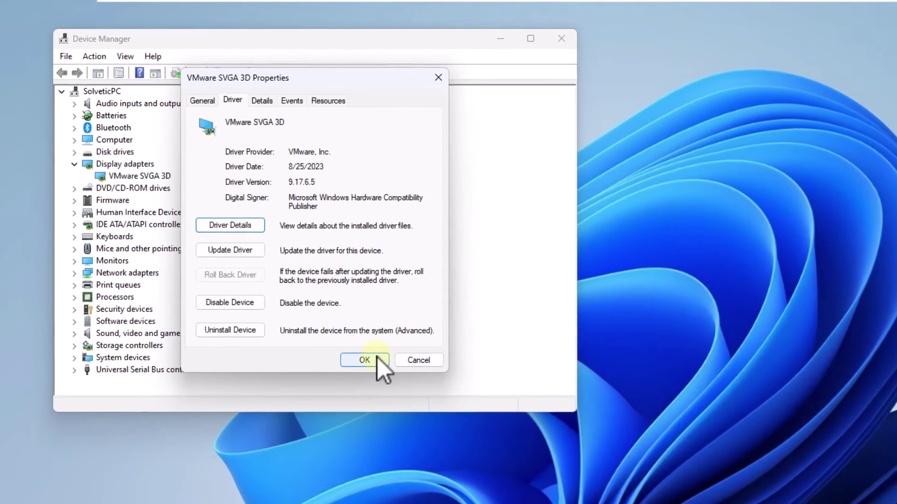
{"action": "left_click", "coordinate": [370, 363]}
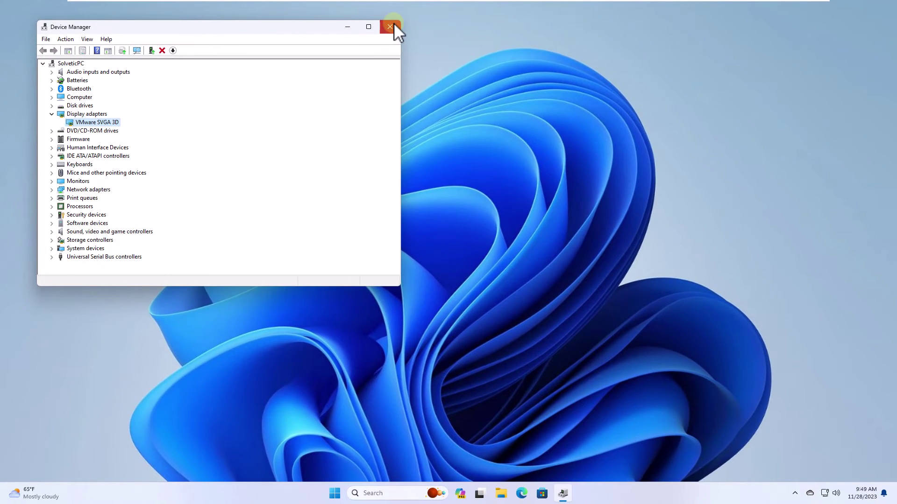
{"action": "left_click", "coordinate": [392, 26]}
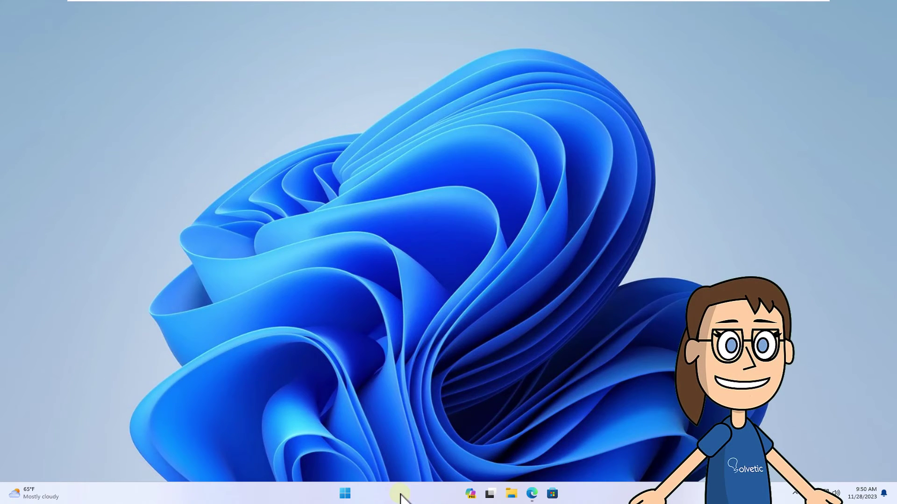
- Open msinfo32 and view Components > Display, highlighting the driver version 9.17.6.5
{"action": "left_click", "coordinate": [401, 495]}
{"action": "type", "text": "msinfo3"}
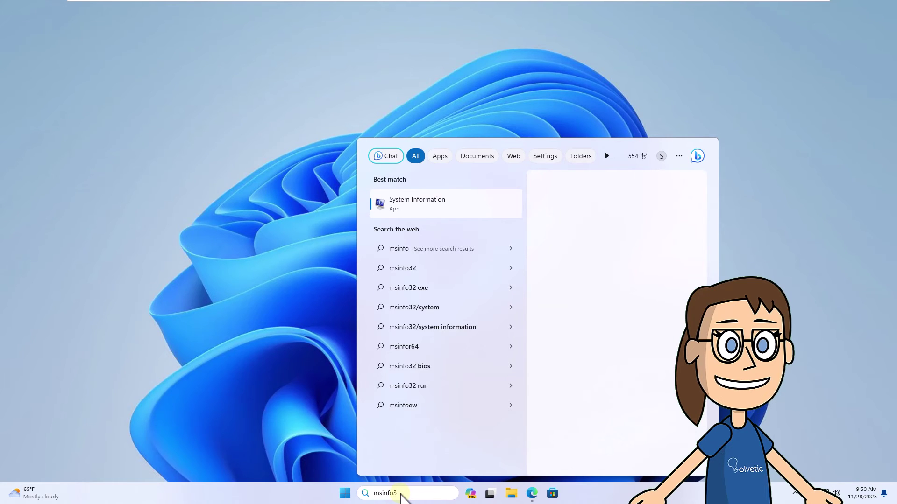
{"action": "type", "text": "2"}
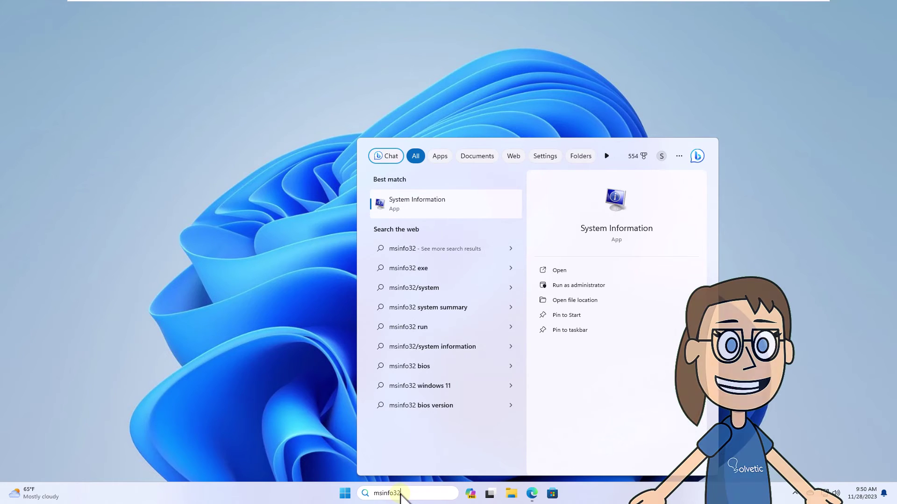
{"action": "left_click", "coordinate": [420, 206]}
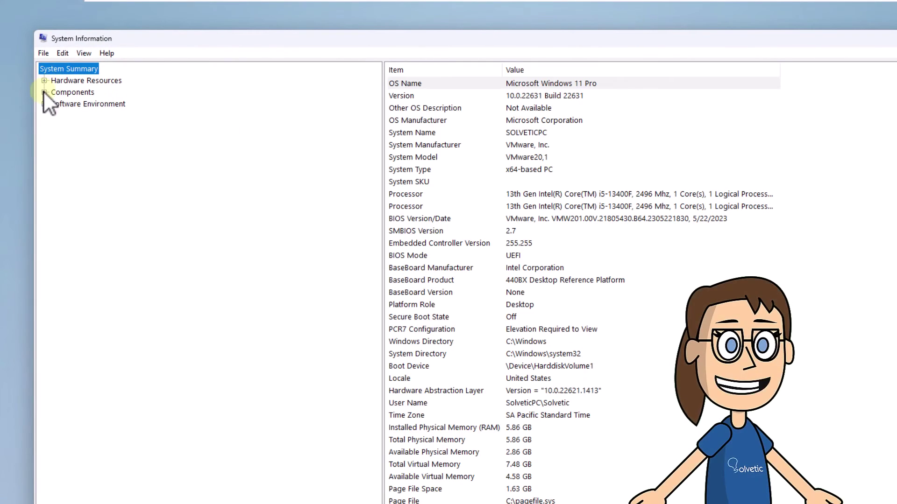
{"action": "left_click", "coordinate": [43, 93]}
{"action": "left_click", "coordinate": [74, 139]}
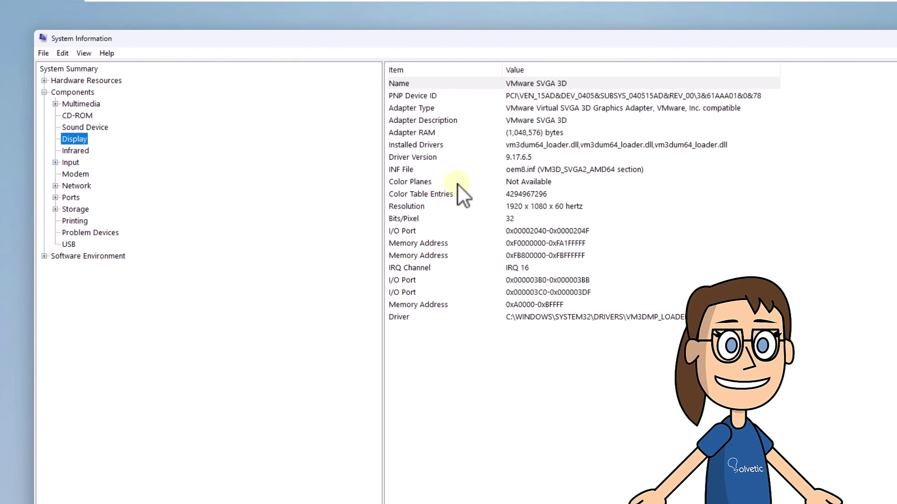
{"action": "left_click", "coordinate": [482, 159]}
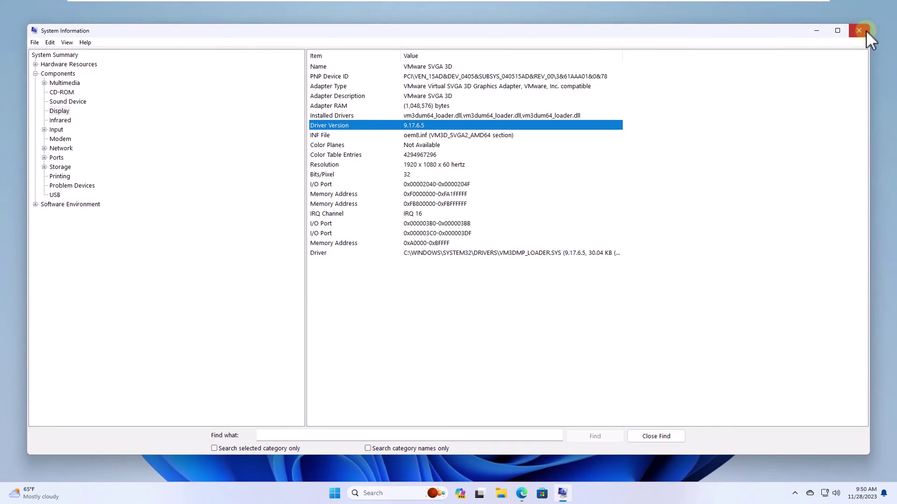
- Close System Information, download the Intel 7th-10th Gen Processor Graphics driver in Edge, then close Edge
{"action": "left_click", "coordinate": [864, 30]}
{"action": "left_click", "coordinate": [532, 494]}
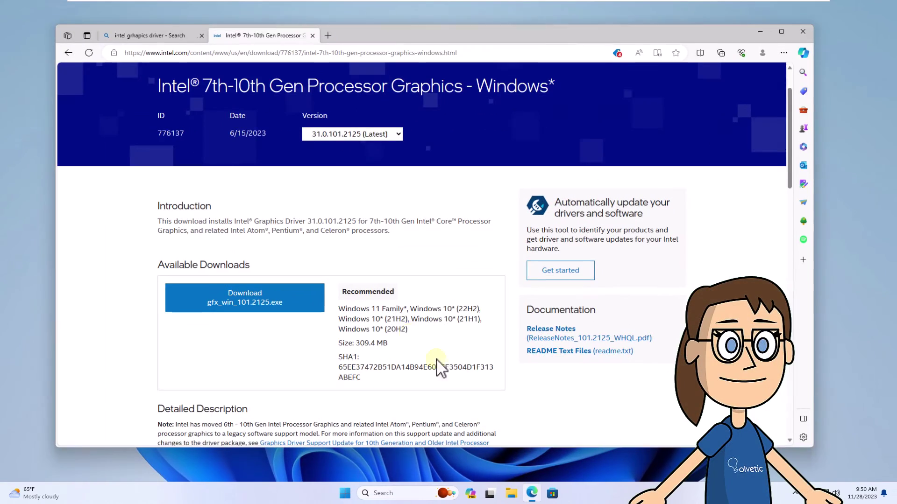
{"action": "scroll", "coordinate": [277, 286], "scroll_direction": "down", "scroll_amount": 3}
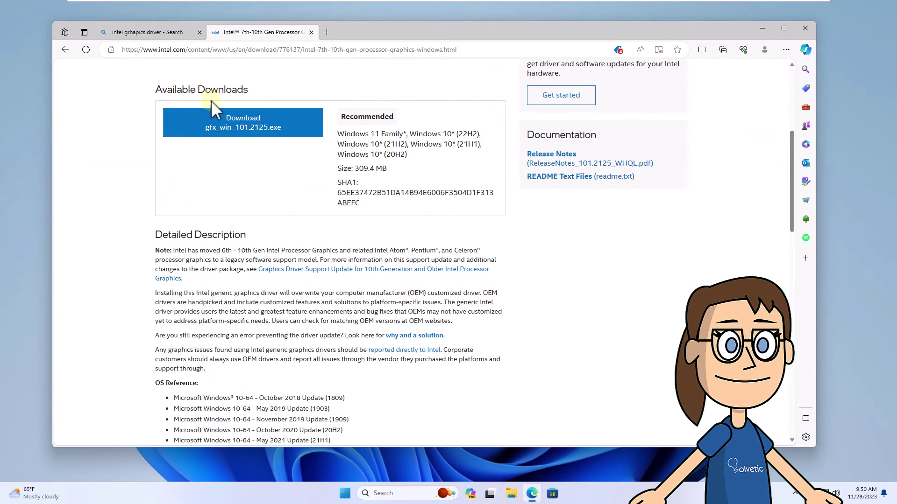
{"action": "left_click", "coordinate": [190, 125]}
{"action": "scroll", "coordinate": [370, 256], "scroll_direction": "up", "scroll_amount": 3}
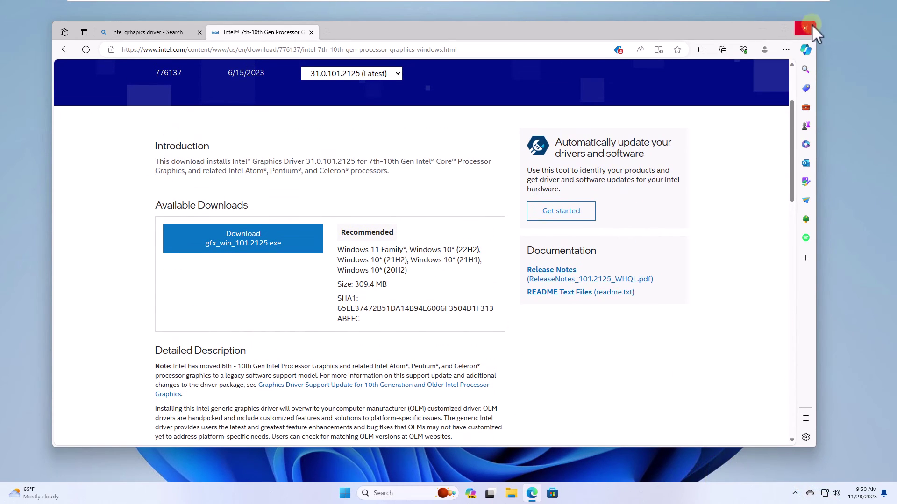
{"action": "left_click", "coordinate": [808, 28]}
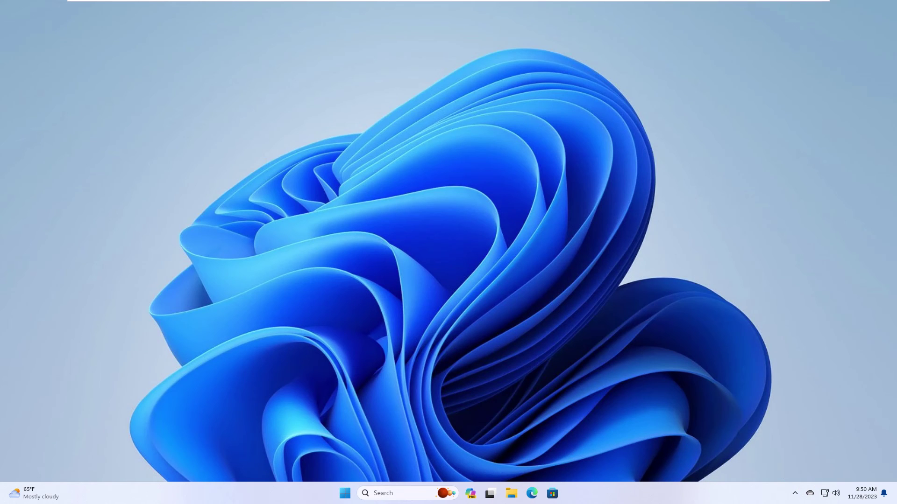